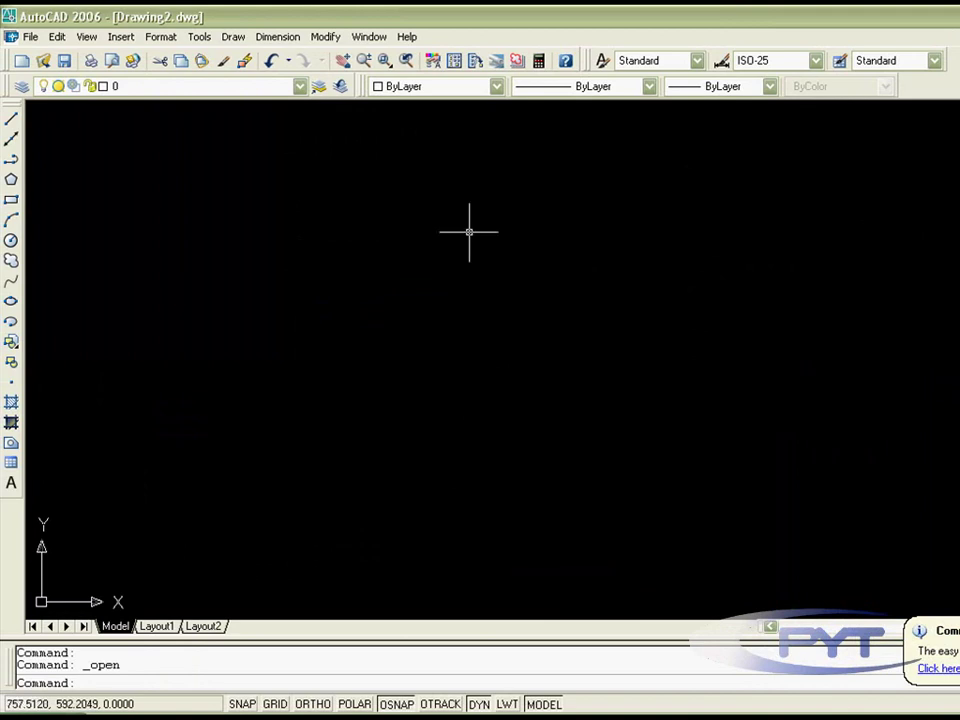
Draw a horizontal line across the middle of the drawing area
click(11, 118)
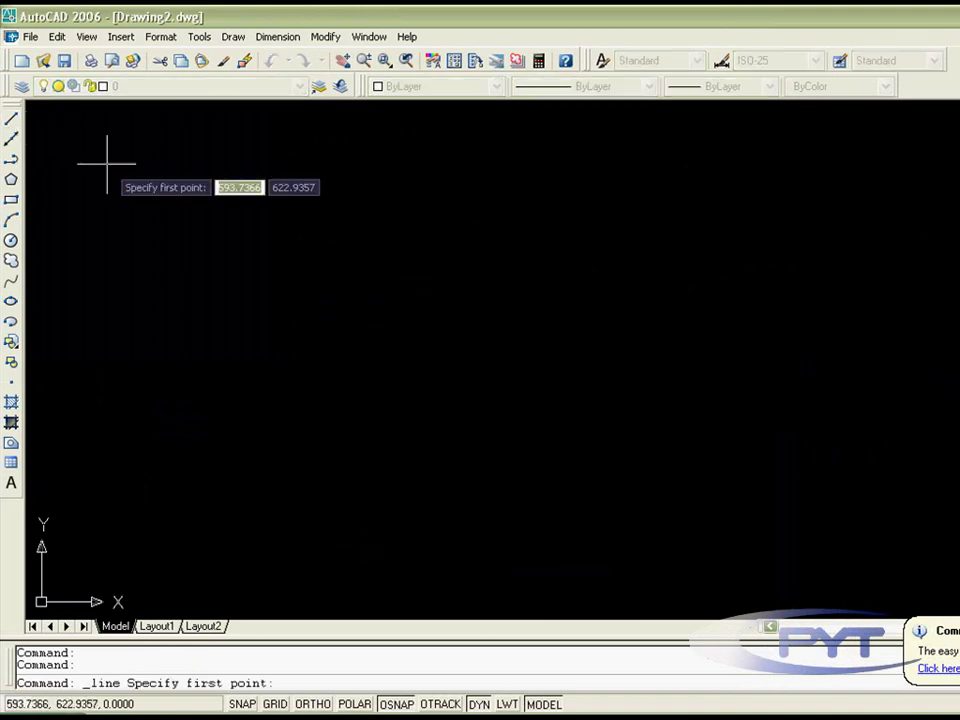
click(337, 304)
click(608, 310)
click(675, 312)
right_click(527, 268)
click(553, 274)
Draw a near-vertical line crossing the horizontal line from above to below
key(Return)
click(496, 205)
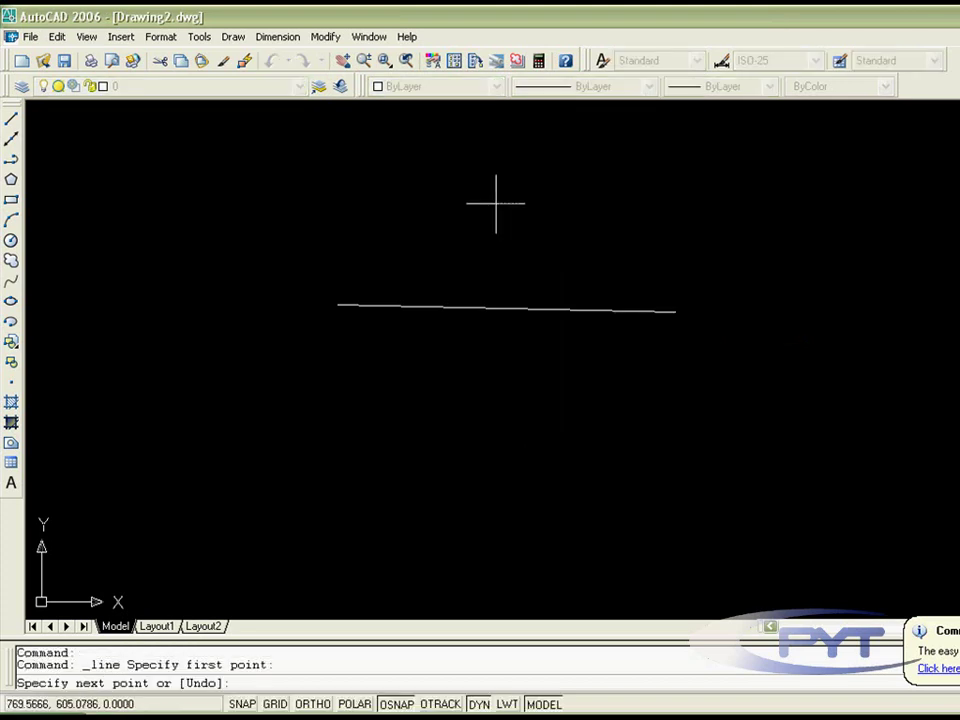
click(512, 406)
right_click(512, 410)
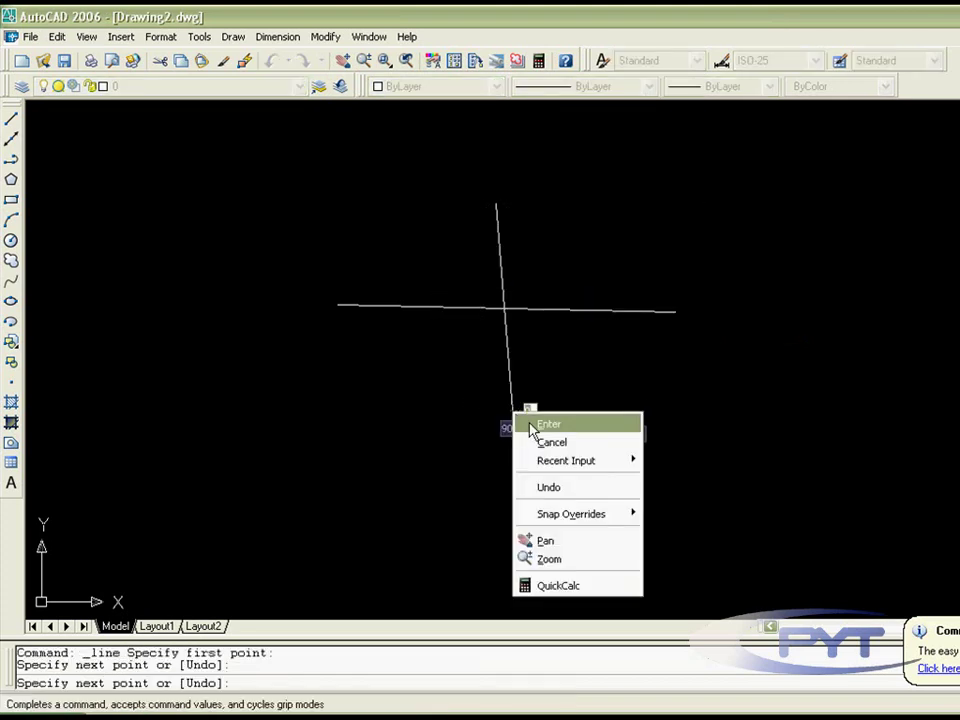
click(540, 422)
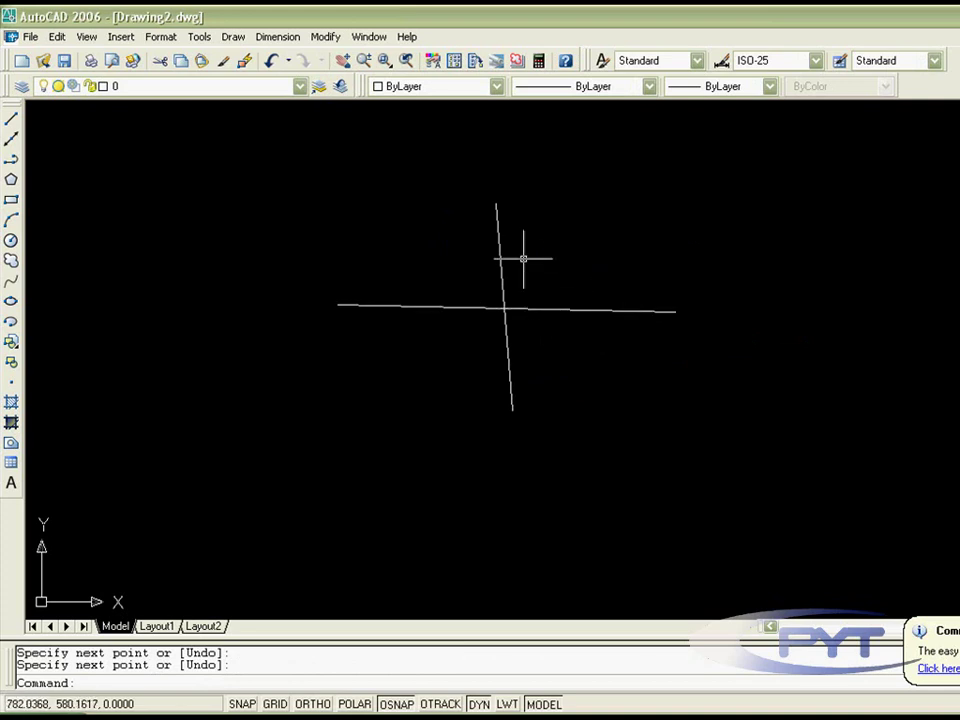
click(591, 311)
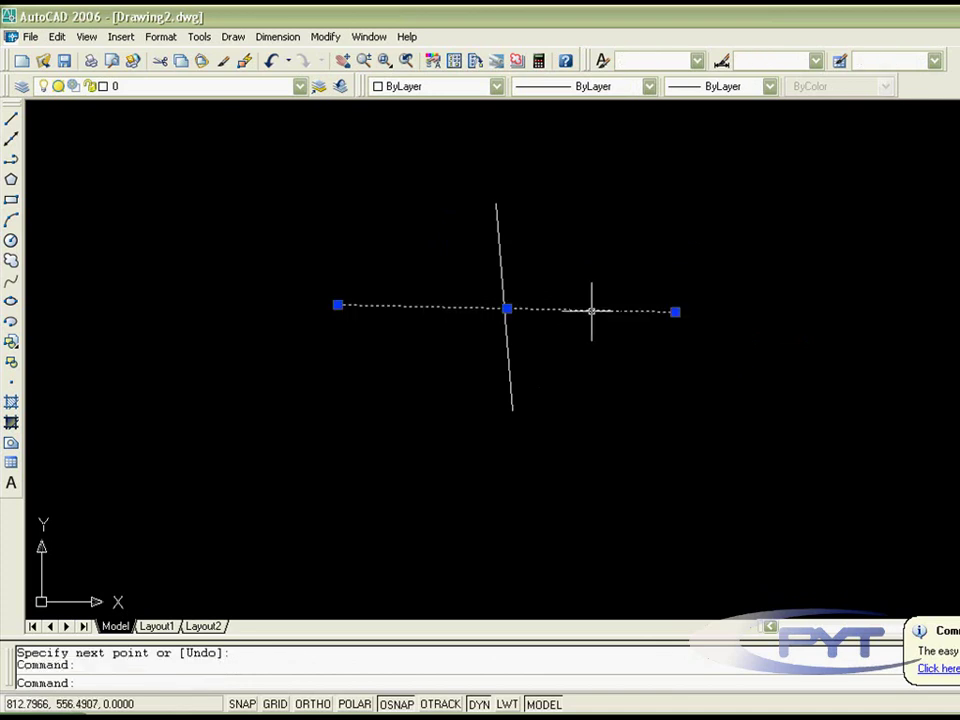
key(Delete)
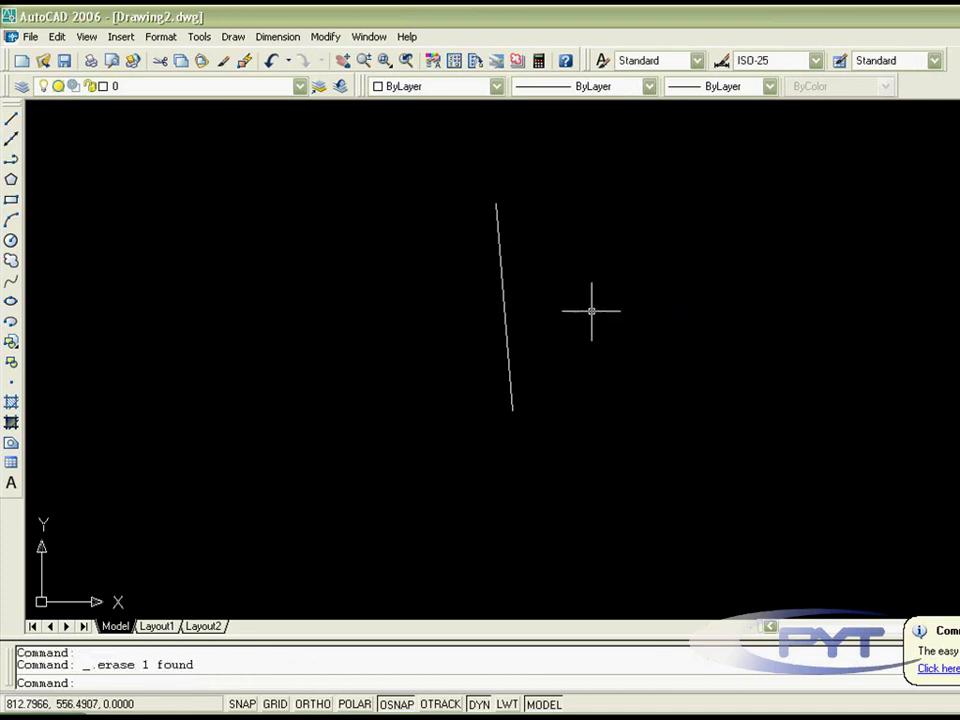
key(ctrl+z)
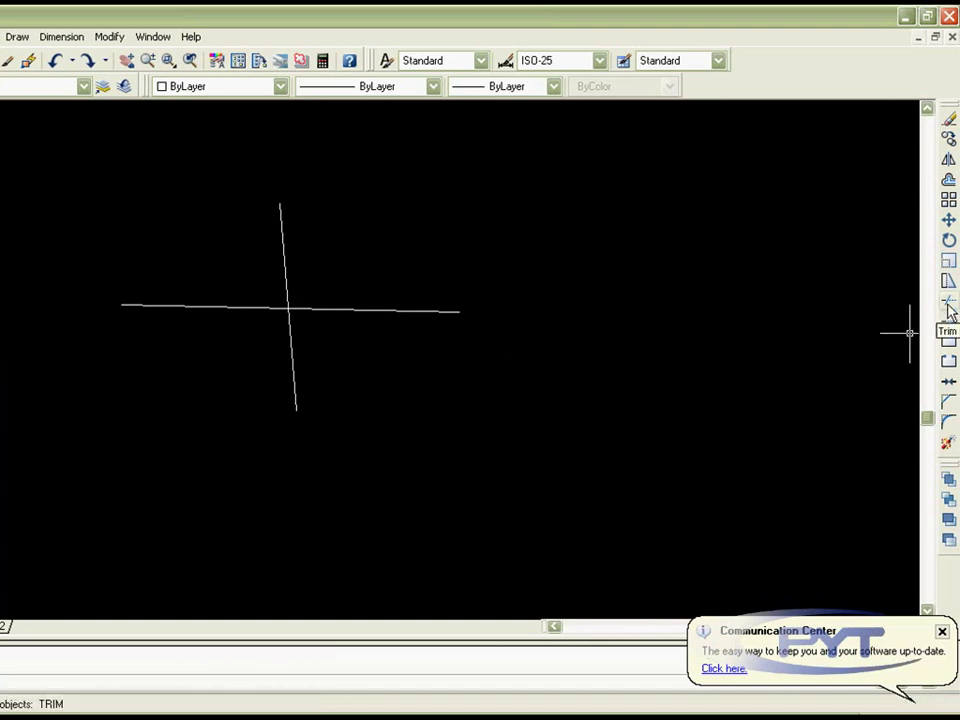
Launch Trim from the Modify toolbar so AutoCAD prompts for cutting edges
click(948, 312)
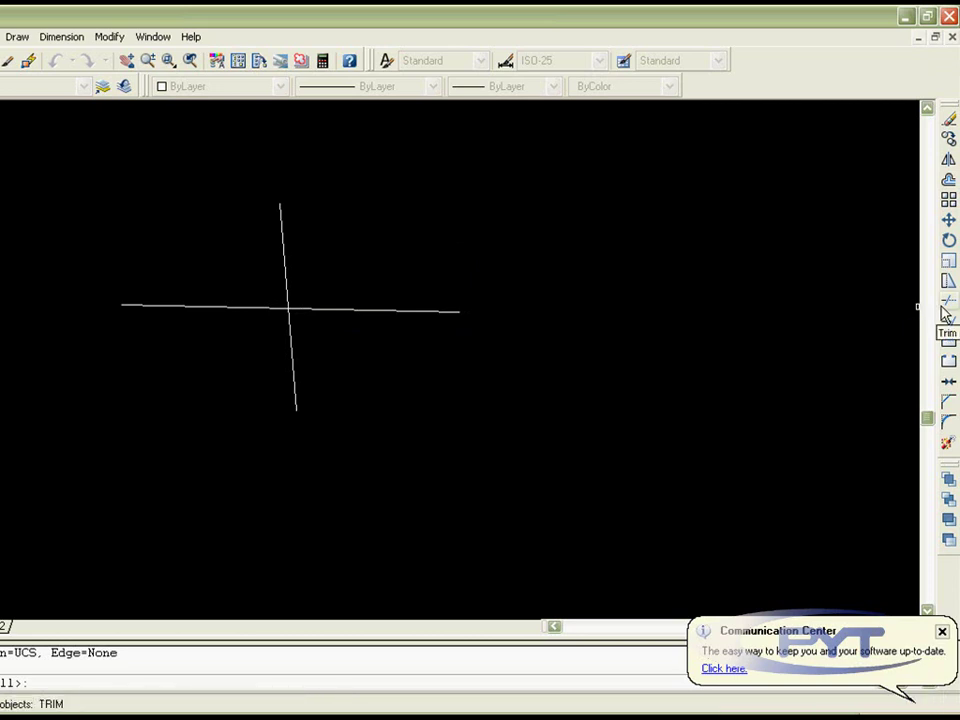
click(945, 313)
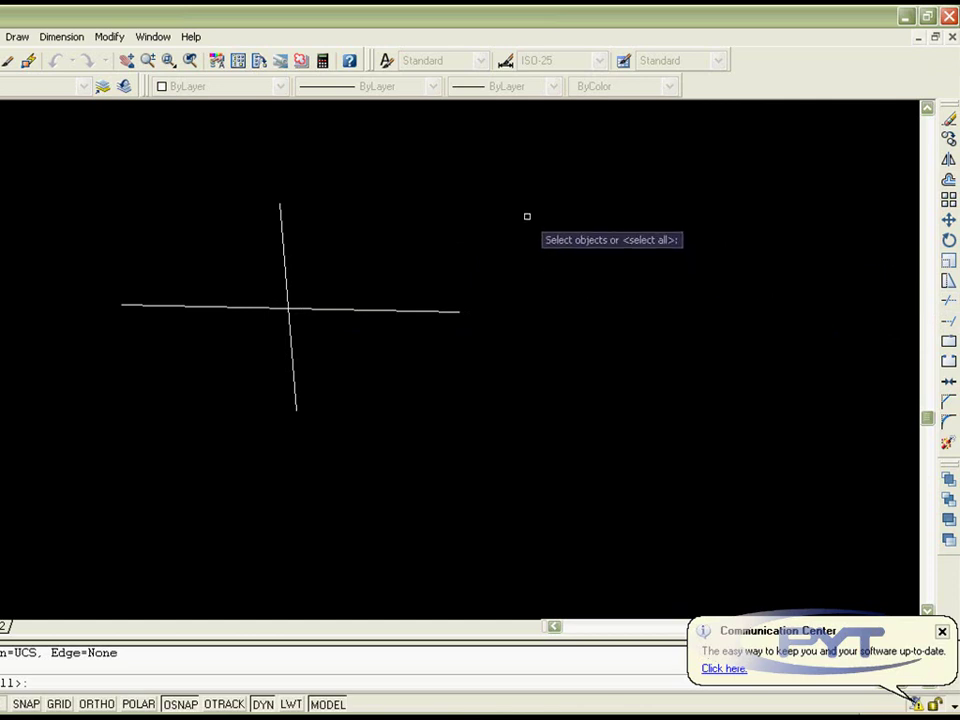
Using all objects as edges, cut off the horizontal line's right part and the vertical line's top
key(Return)
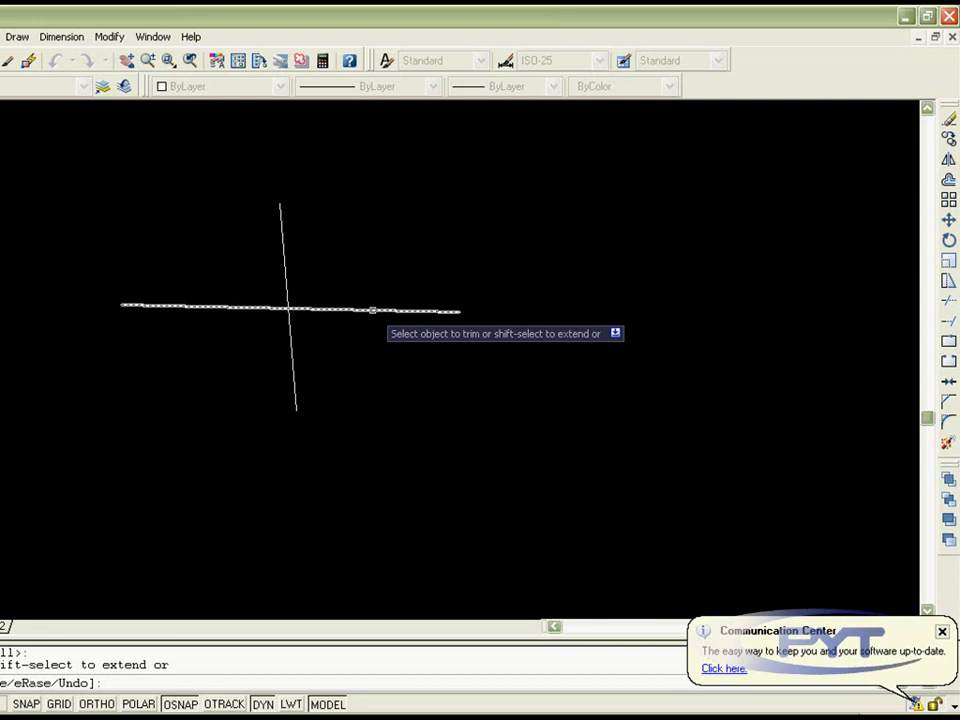
click(372, 310)
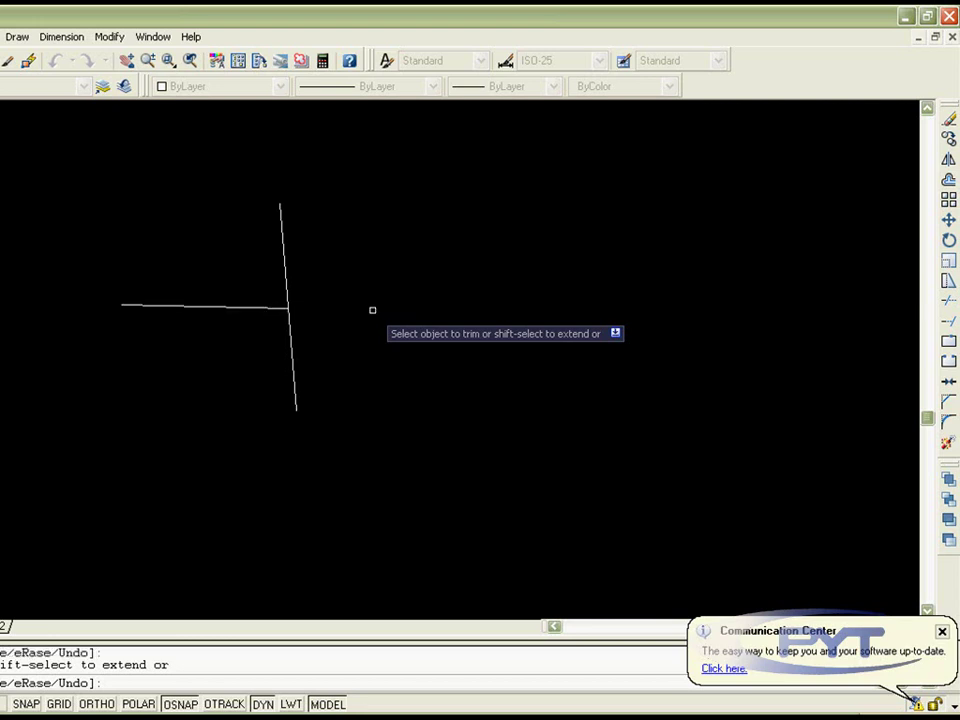
click(285, 278)
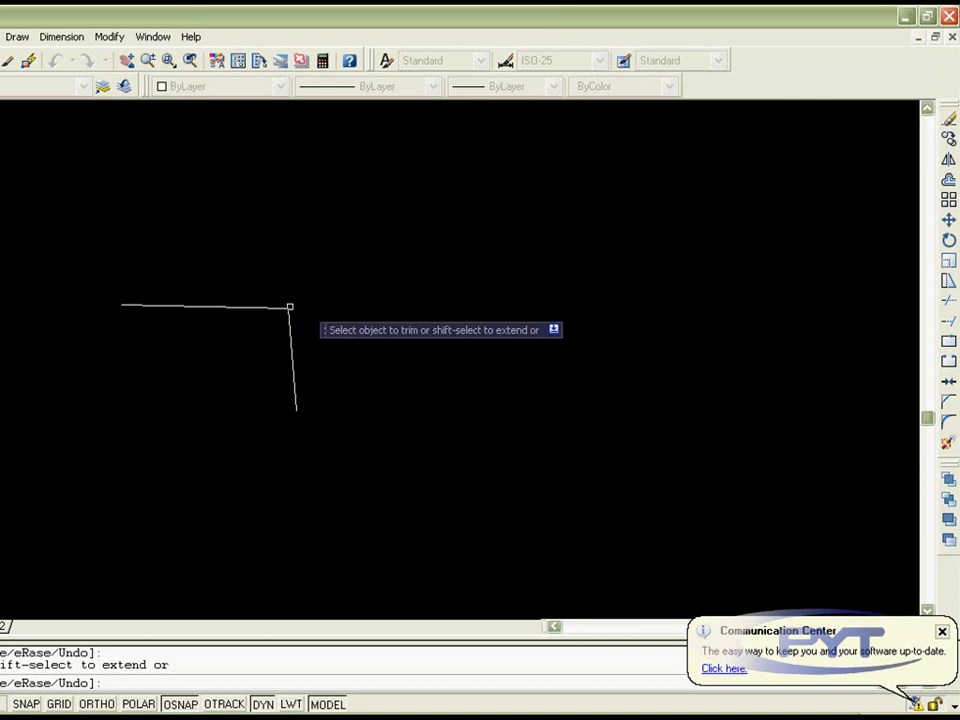
right_click(298, 291)
End Trim, erase the leftover horizontal line, and bring up 1.dwg from the Window menu
click(317, 302)
shift+click(267, 307)
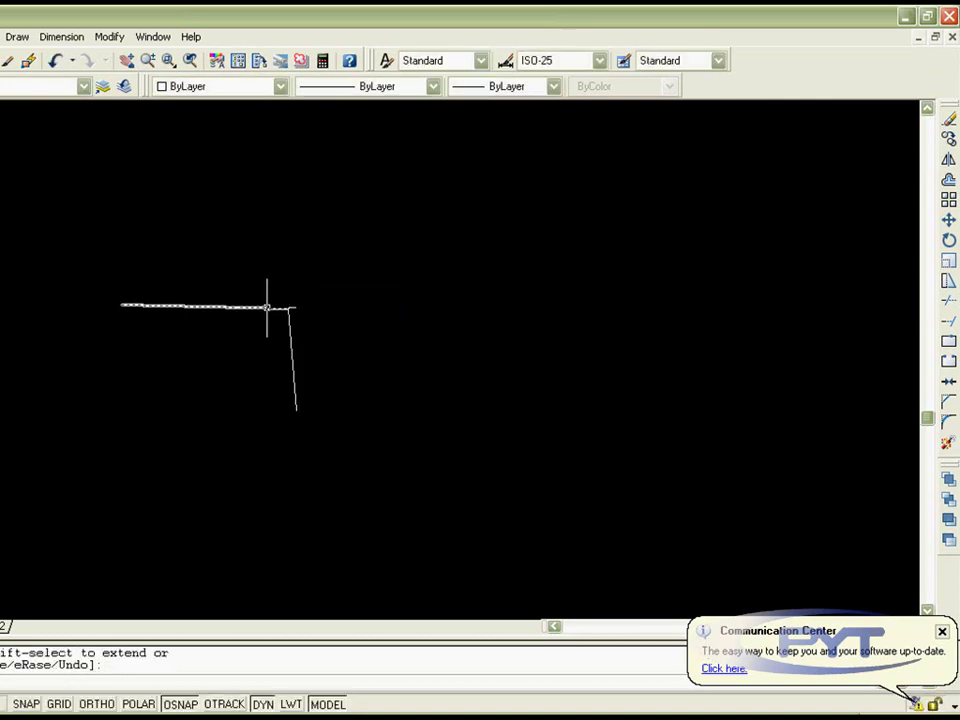
key(Return)
click(270, 305)
key(Delete)
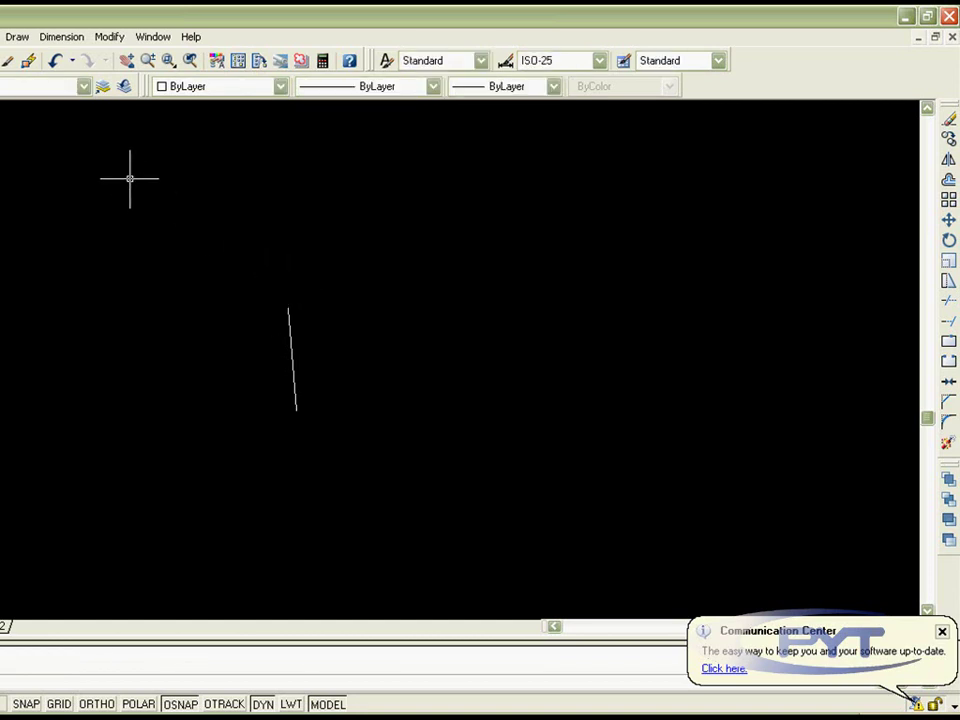
click(109, 36)
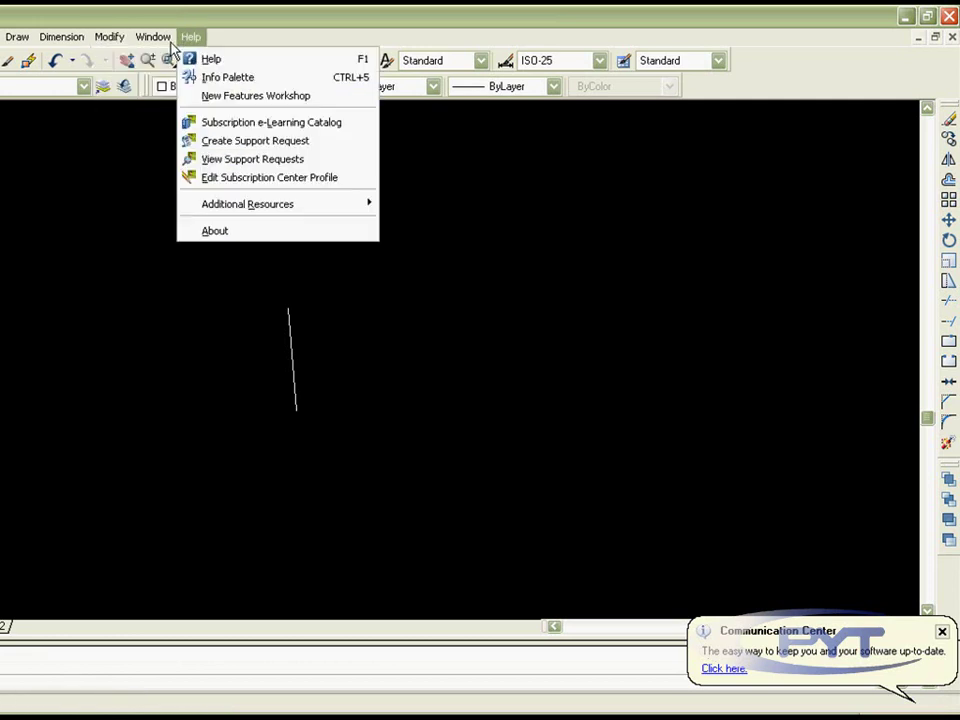
mouse_move(153, 36)
click(262, 262)
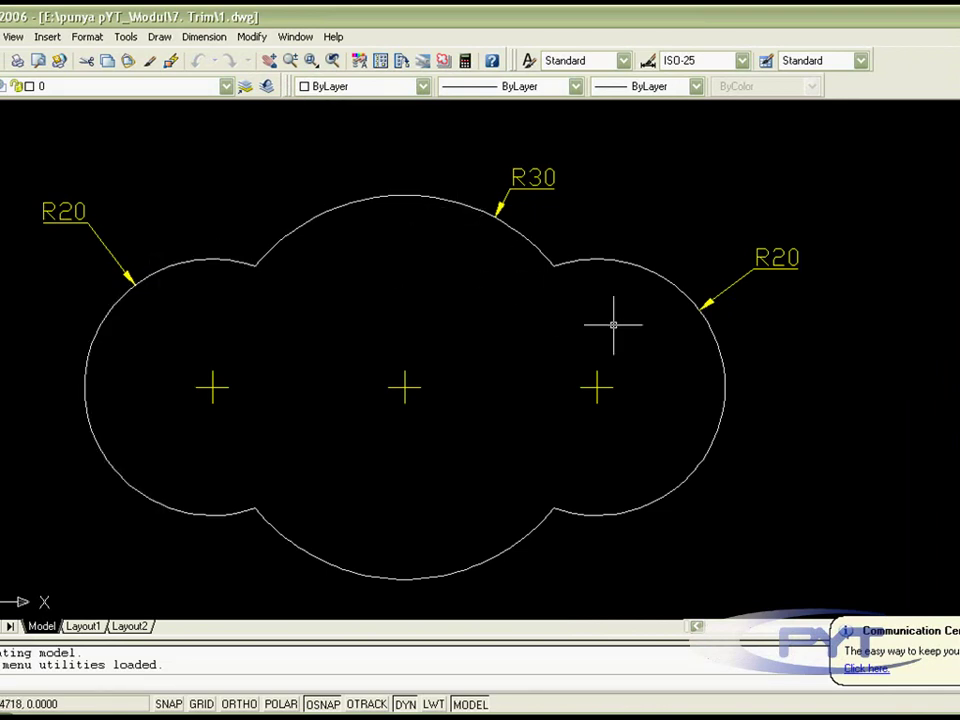
Start a revision cloud right of the reference outline, then cancel it with Esc
scroll(580, 300, down, 1)
scroll(582, 298, down, 1)
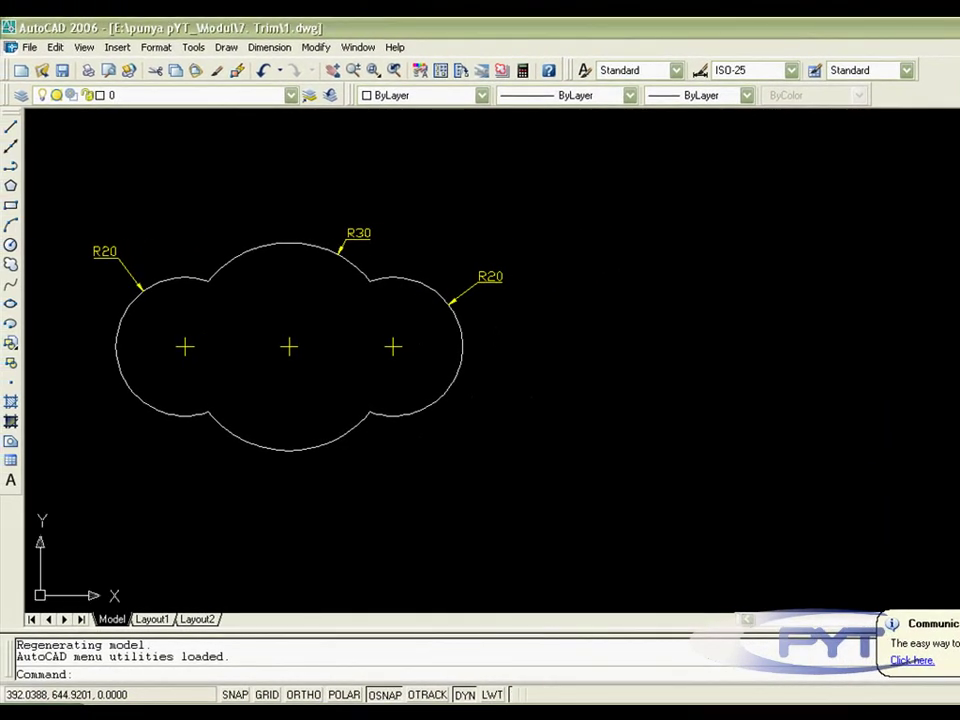
click(10, 264)
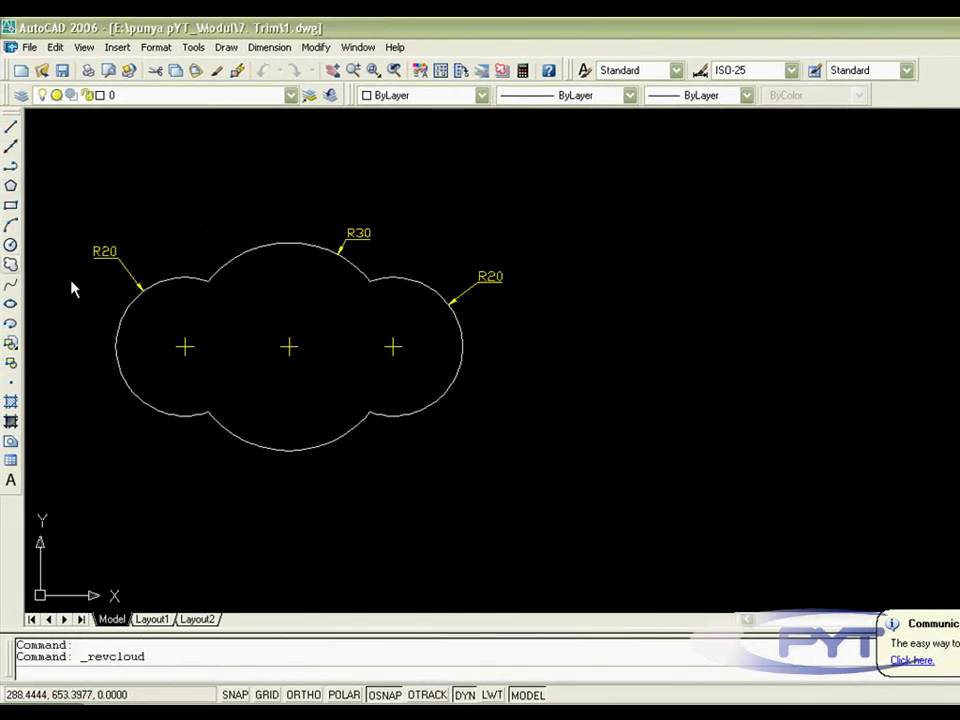
click(801, 320)
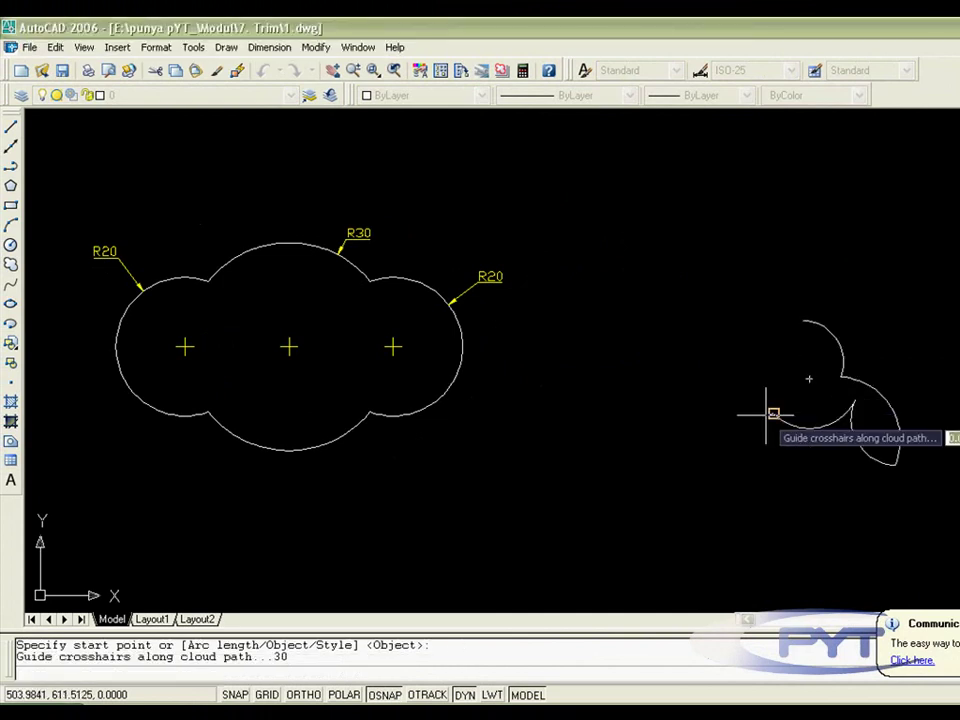
key(Escape)
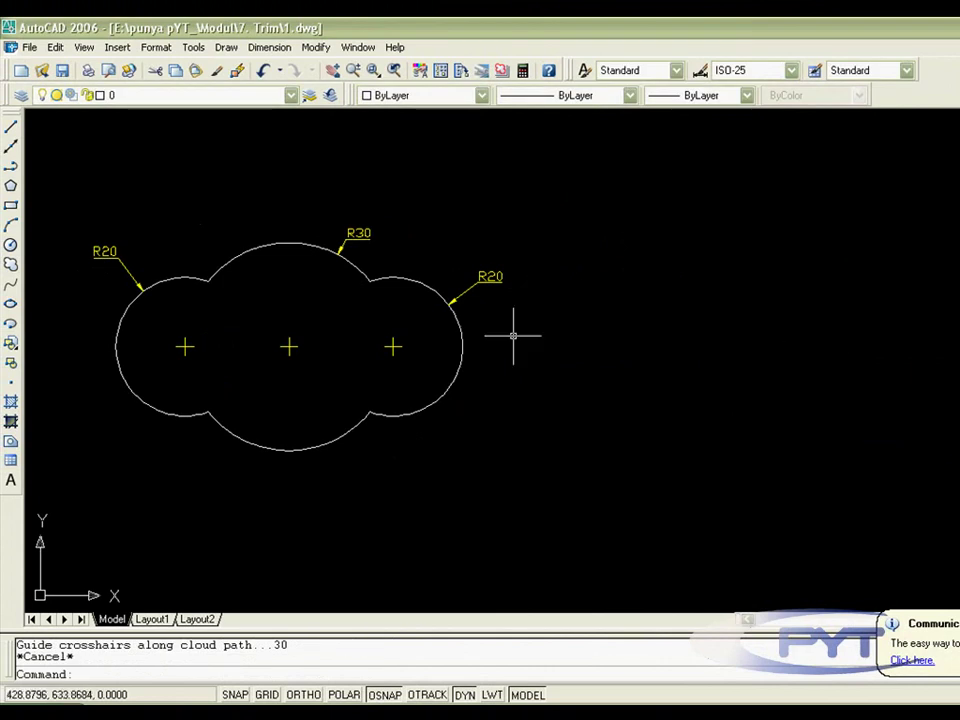
Draw a radius-30 circle with the C command right of the reference cloud drawing
text(c)
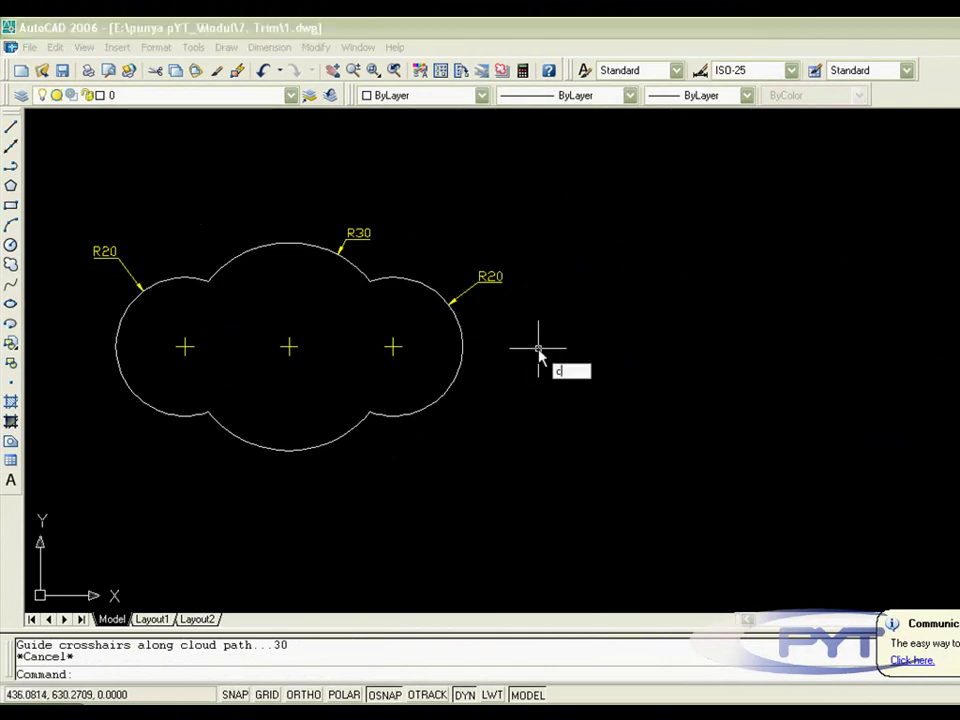
key(Return)
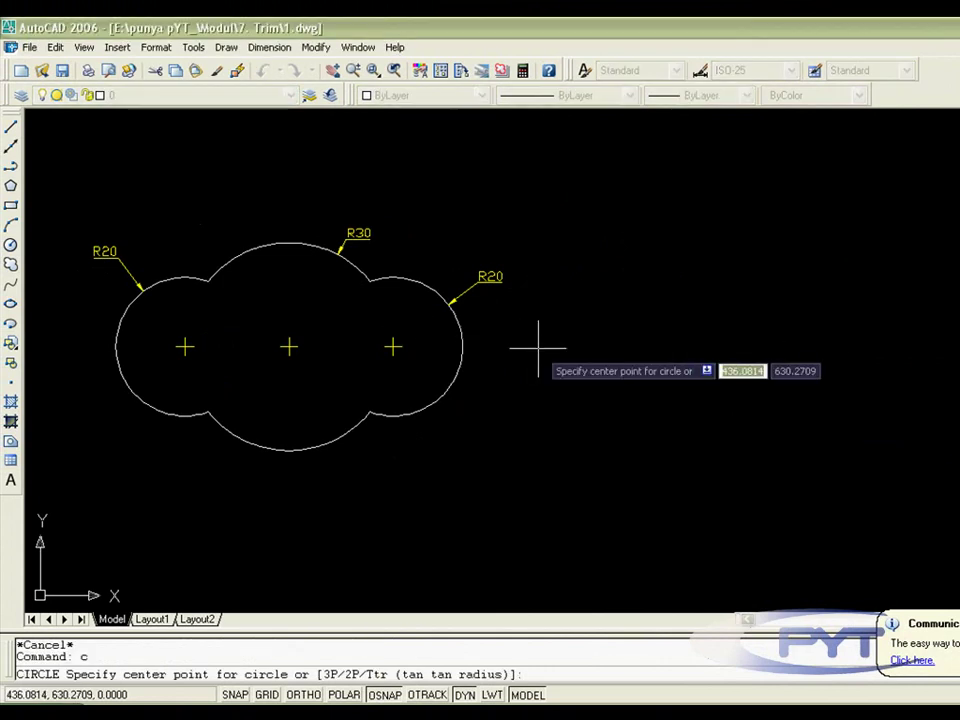
click(792, 335)
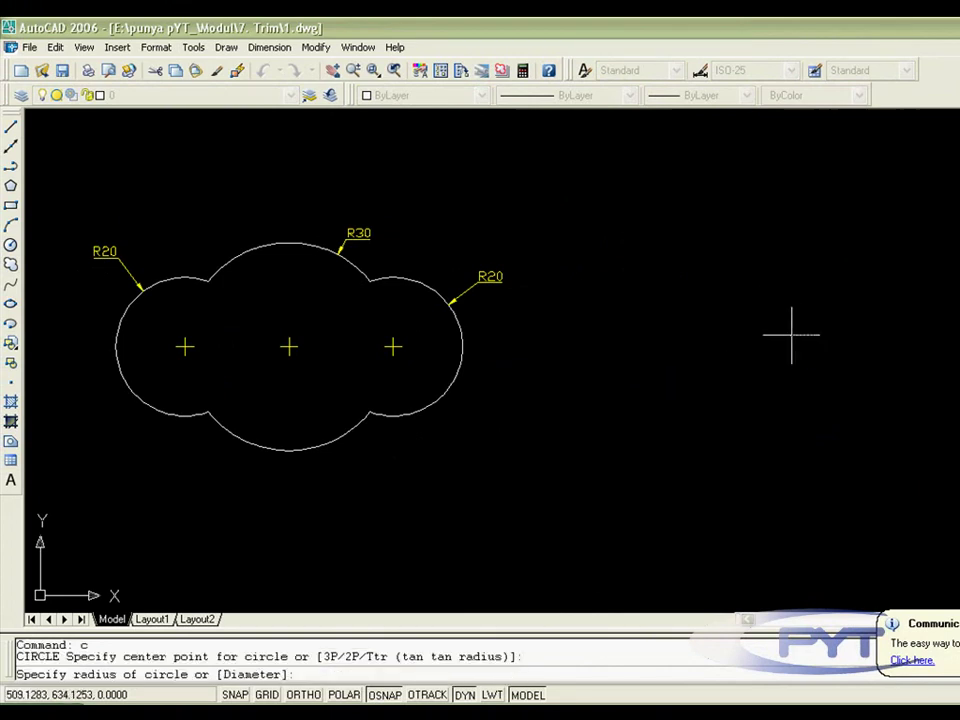
text(30)
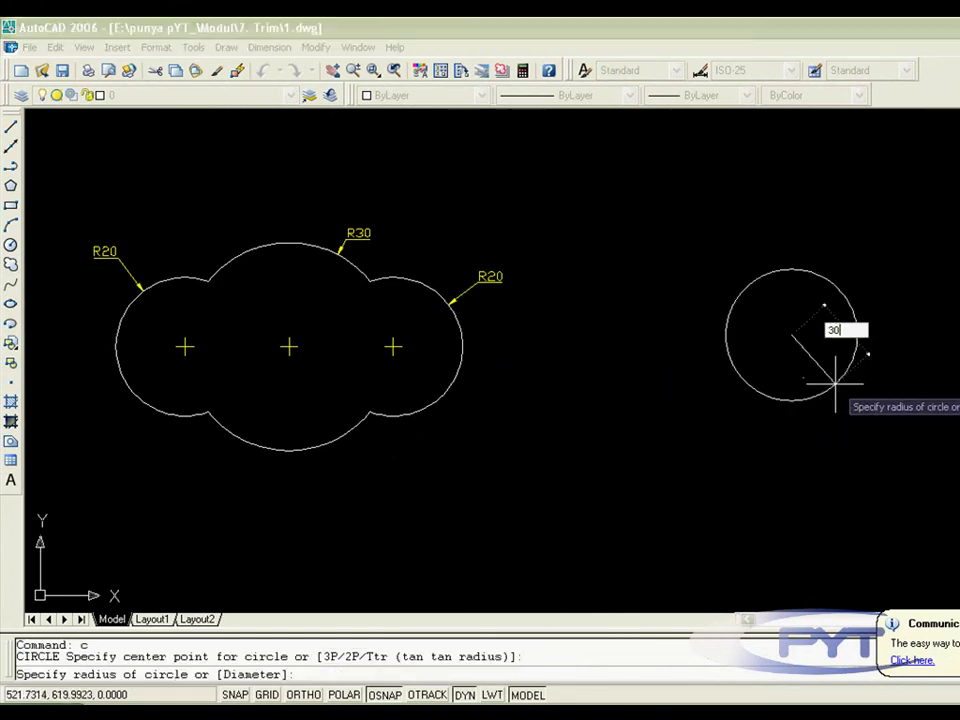
key(Return)
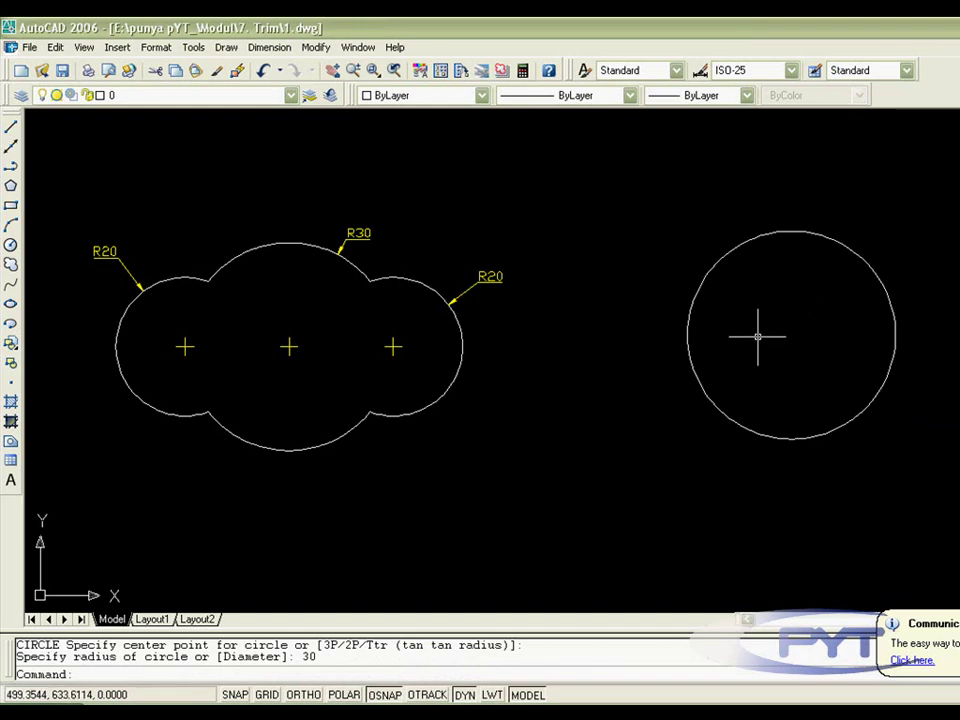
right_click(671, 311)
Add radius-20 circles centred on the R30 circle's left and right quadrant points
click(710, 313)
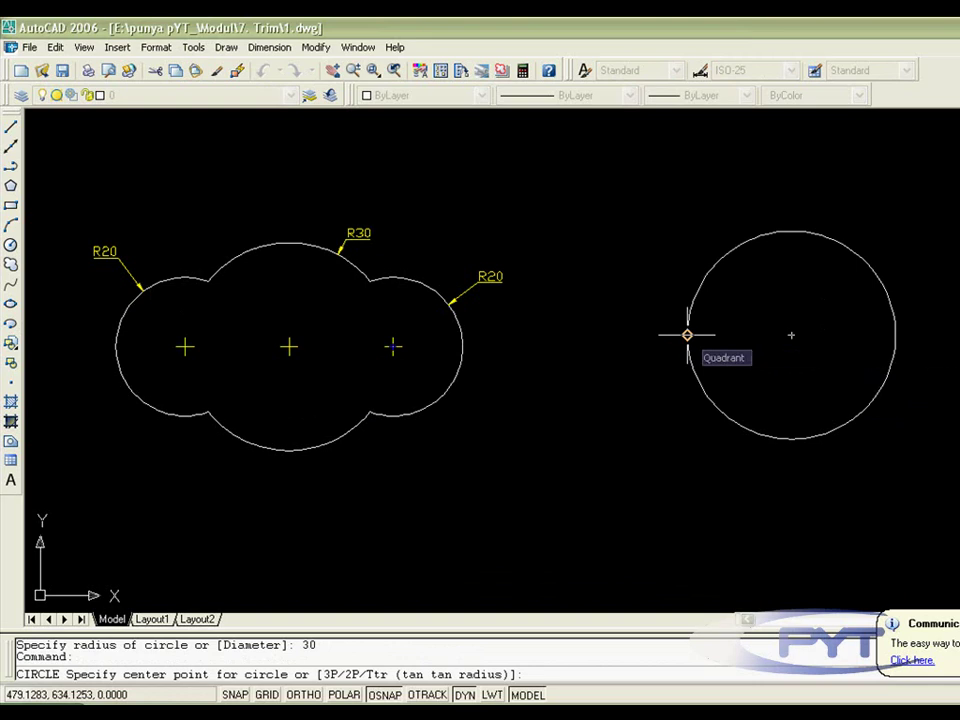
click(687, 335)
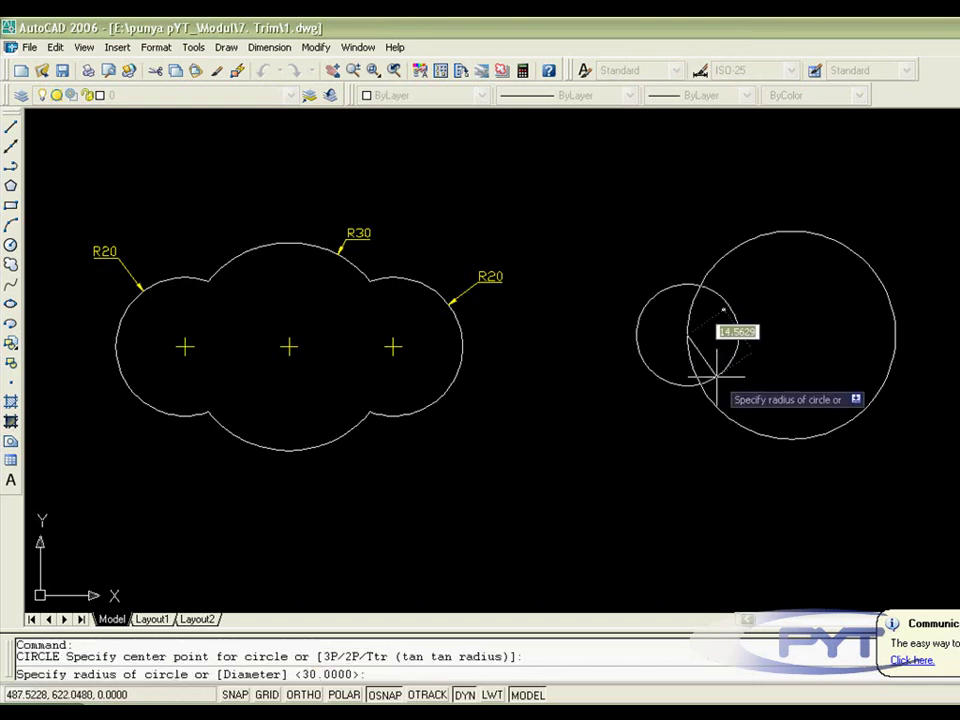
text(2)
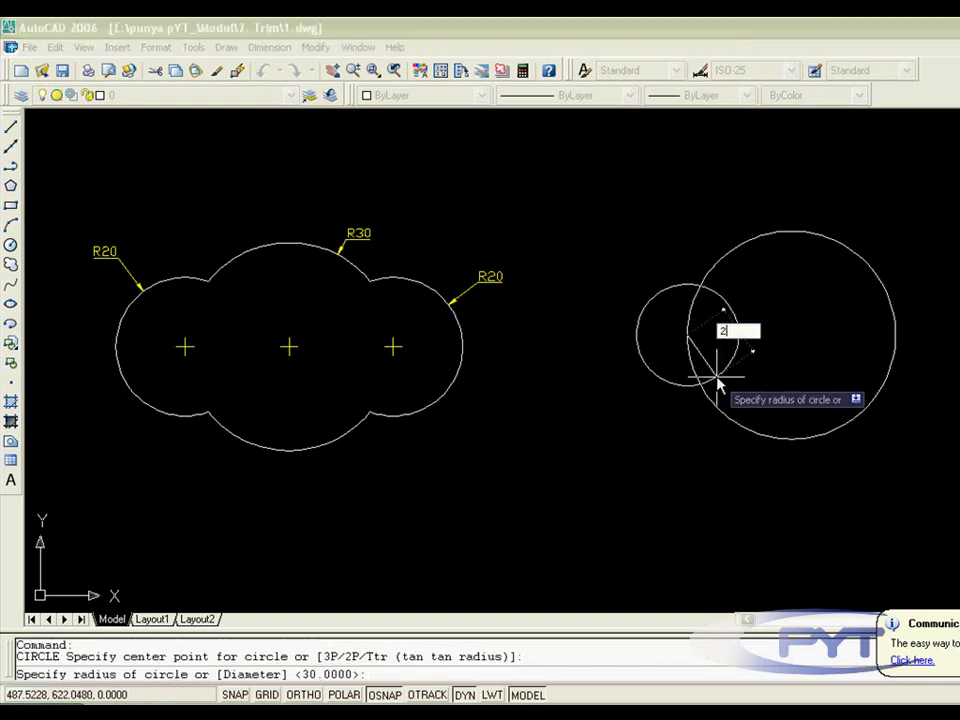
text(0)
key(Return)
right_click(597, 367)
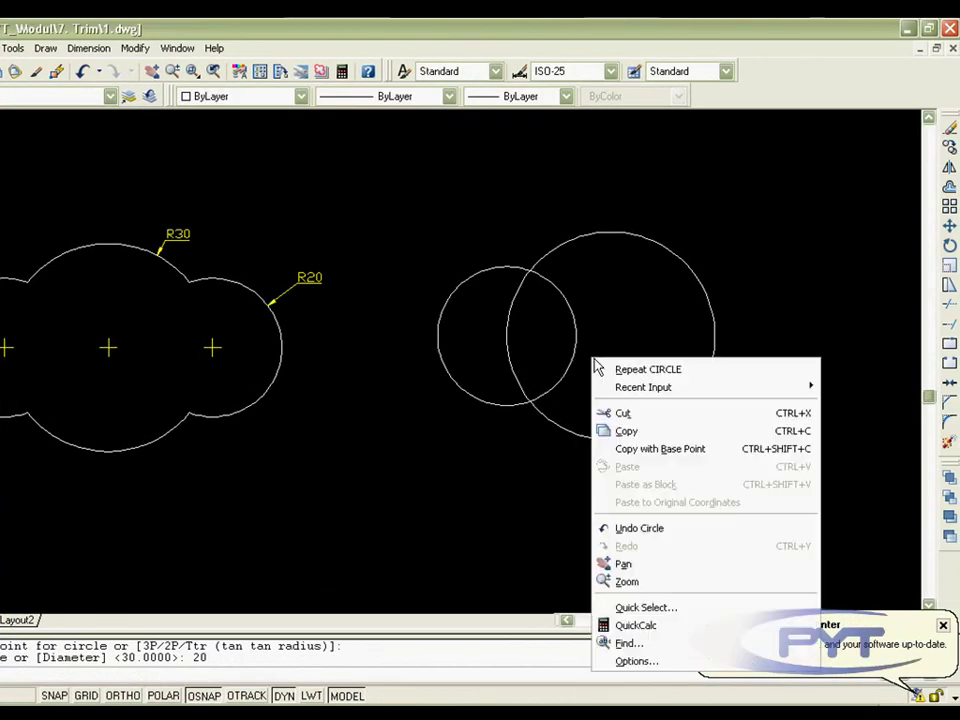
click(600, 370)
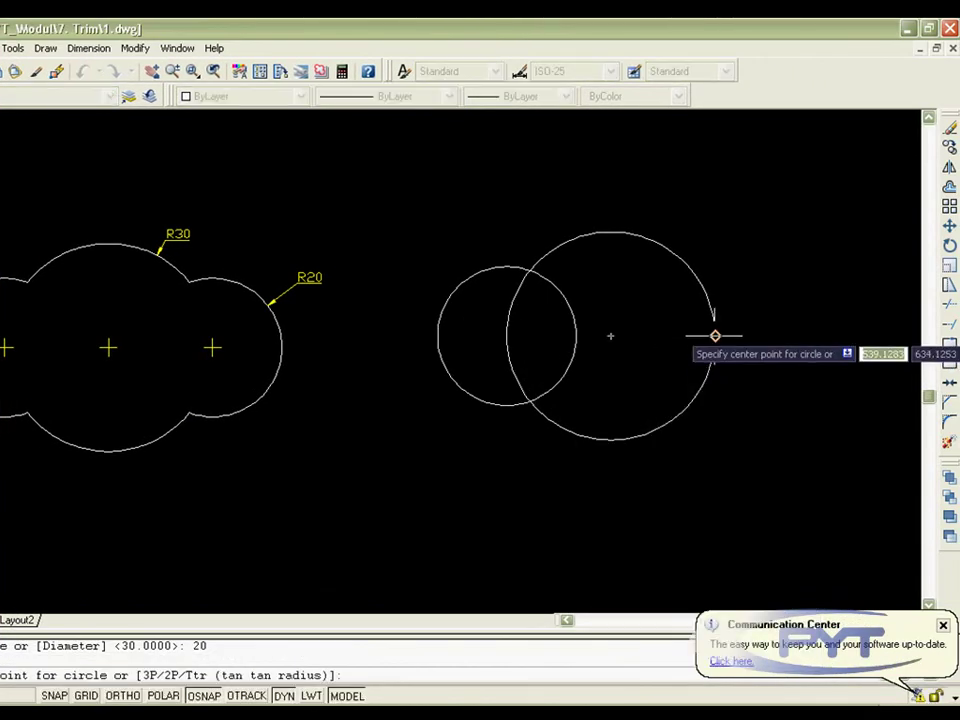
click(715, 336)
text(20)
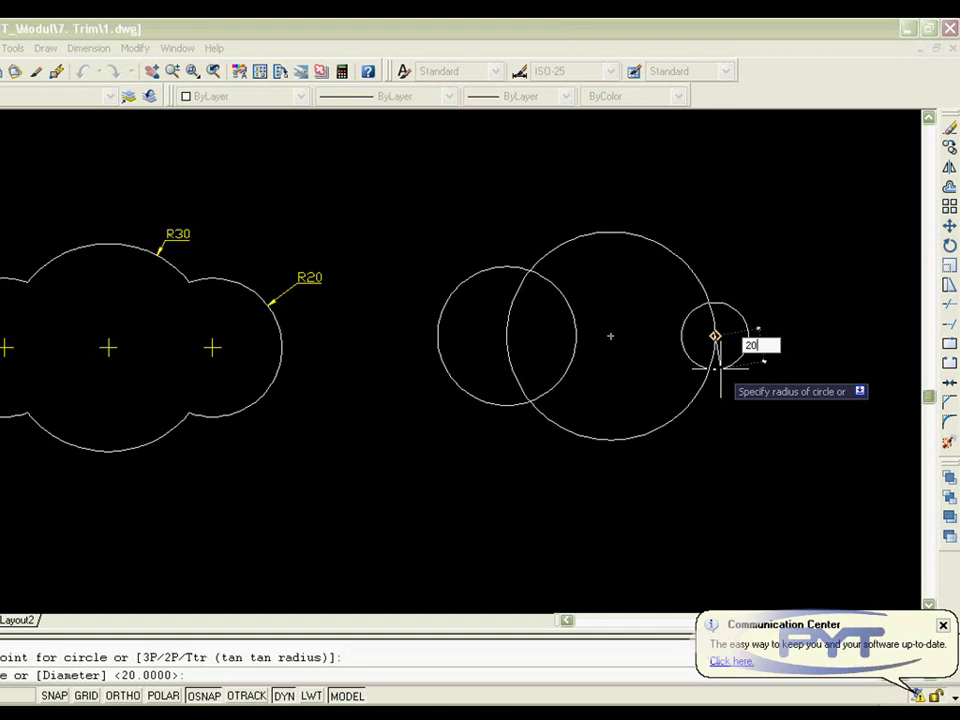
key(Return)
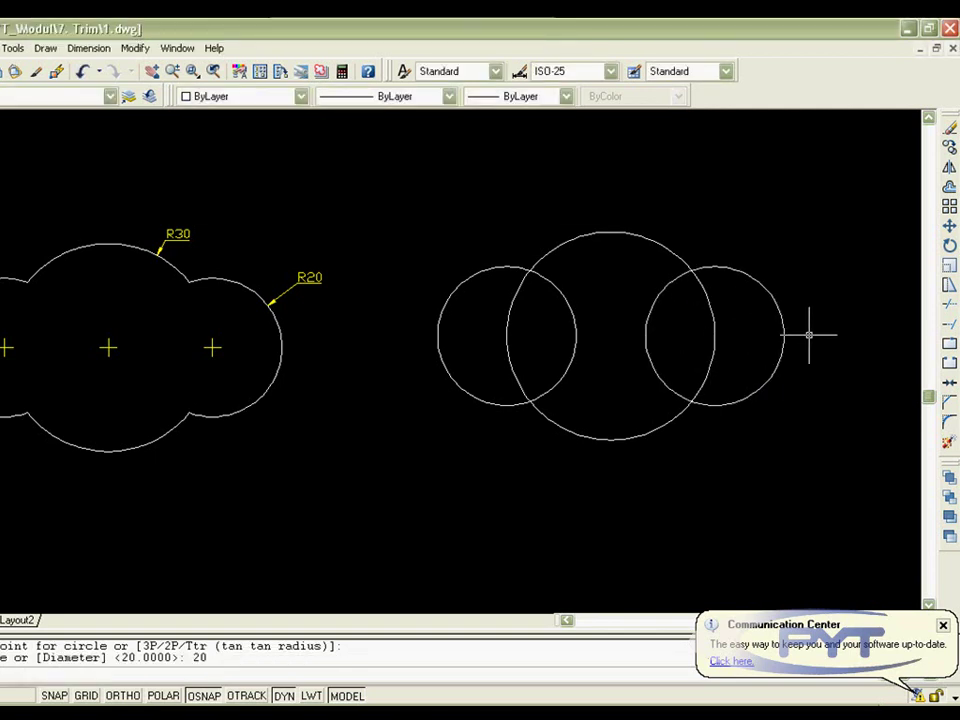
Trim the four inner overlapping arcs between the R30 circle and both R20 circles
click(950, 306)
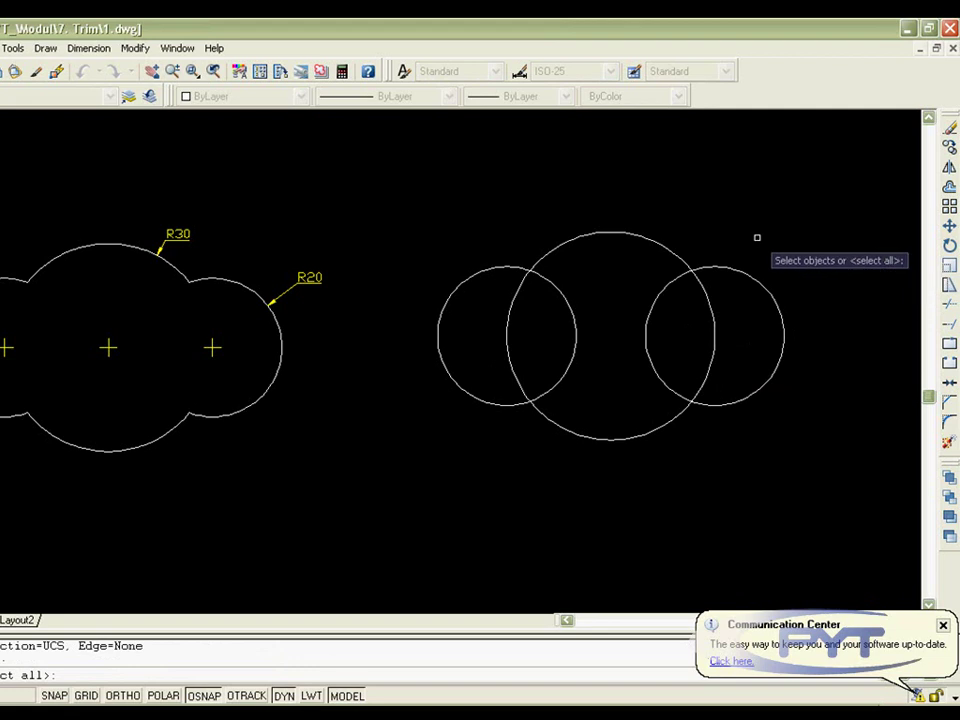
key(Return)
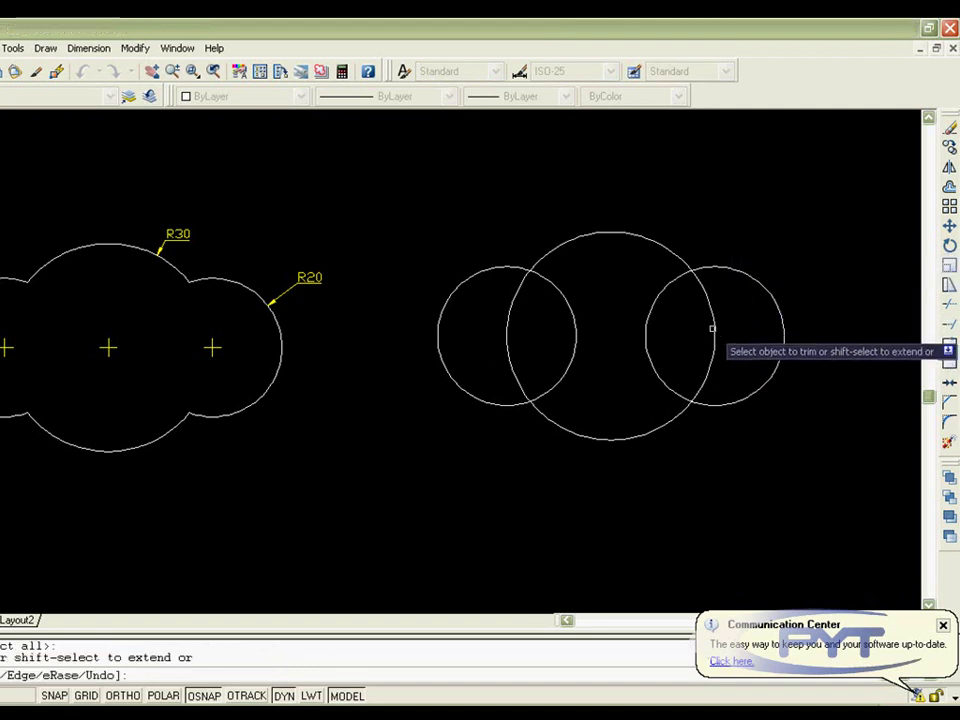
click(712, 328)
click(650, 327)
click(577, 327)
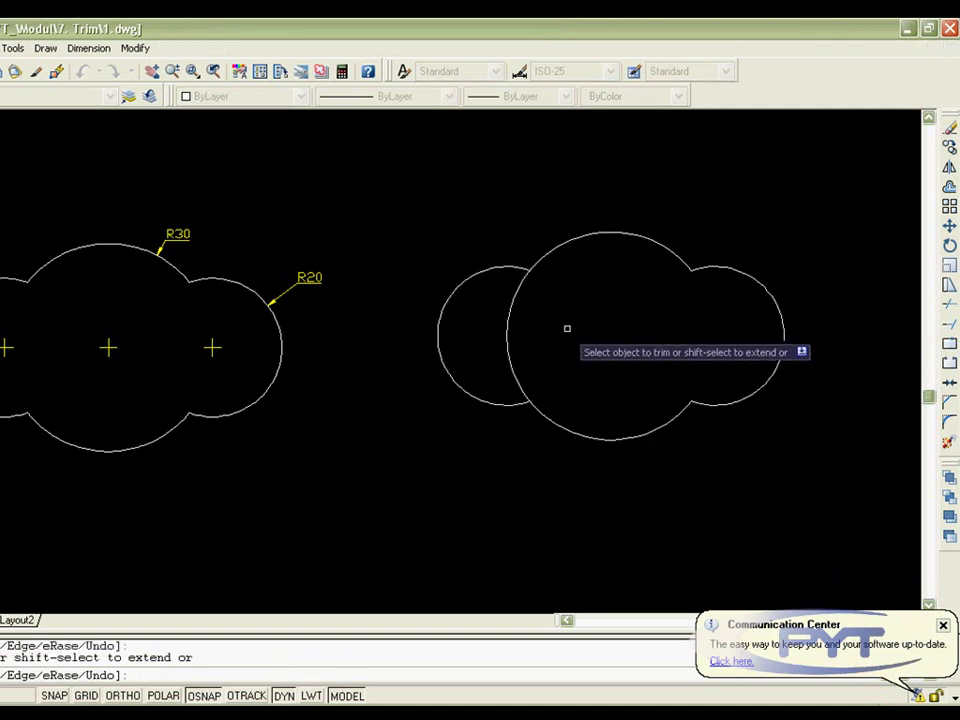
click(507, 339)
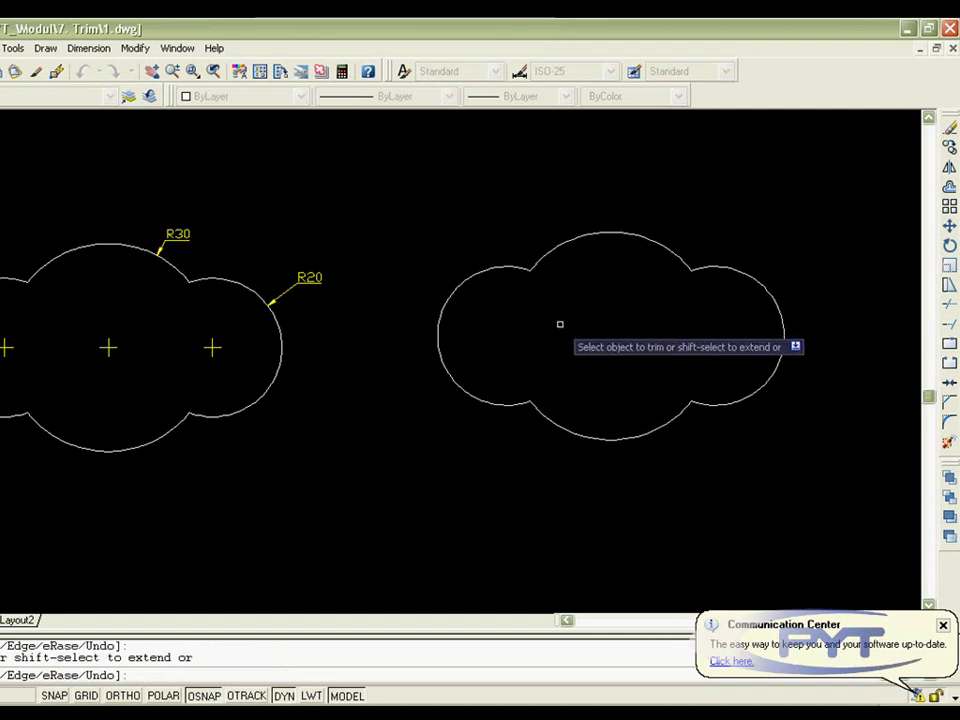